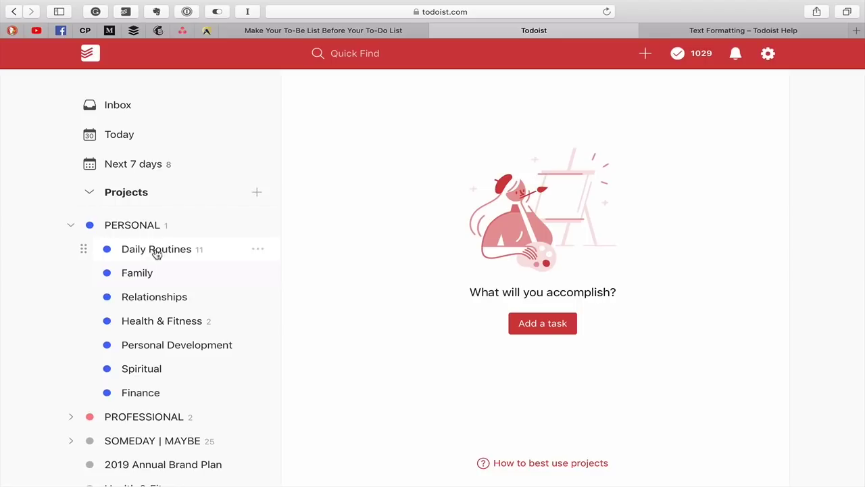
Step: Add a project named "To-Be List" above Daily Routines within the PERSONAL project
left_click(260, 250)
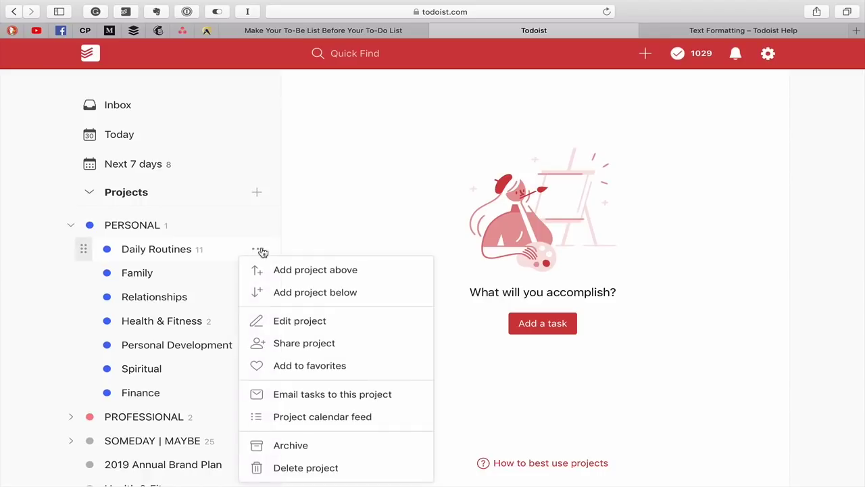
left_click(281, 270)
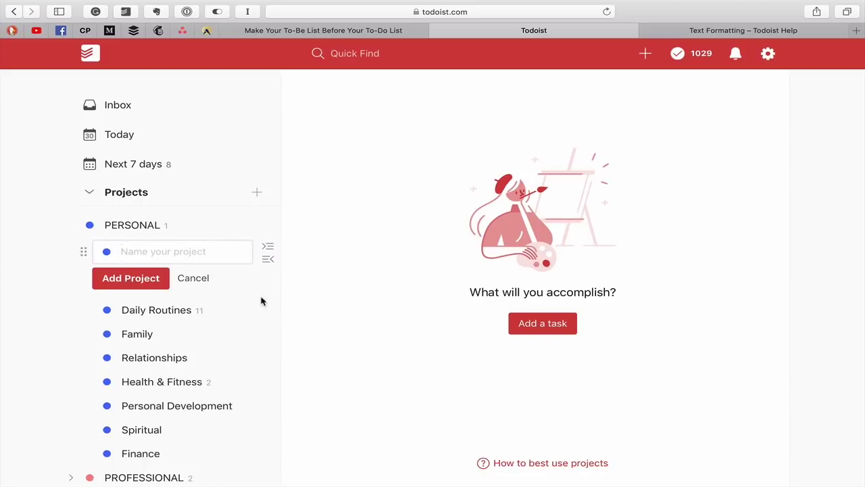
type("To-B")
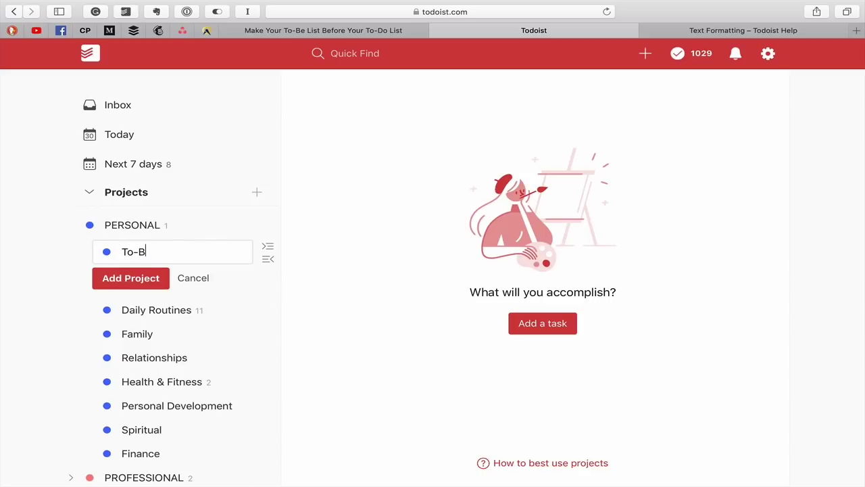
type("e List")
left_click(131, 278)
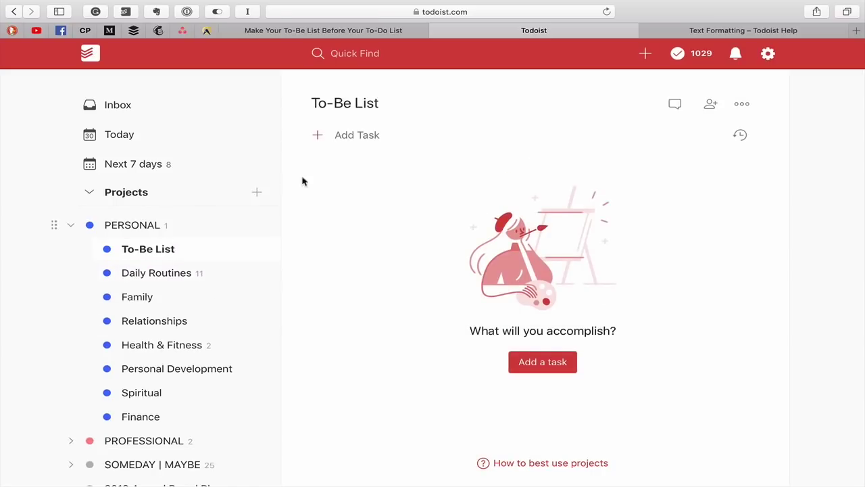
Step: Add the task "Stand more and sit less" to the To-Be List project
left_click(347, 137)
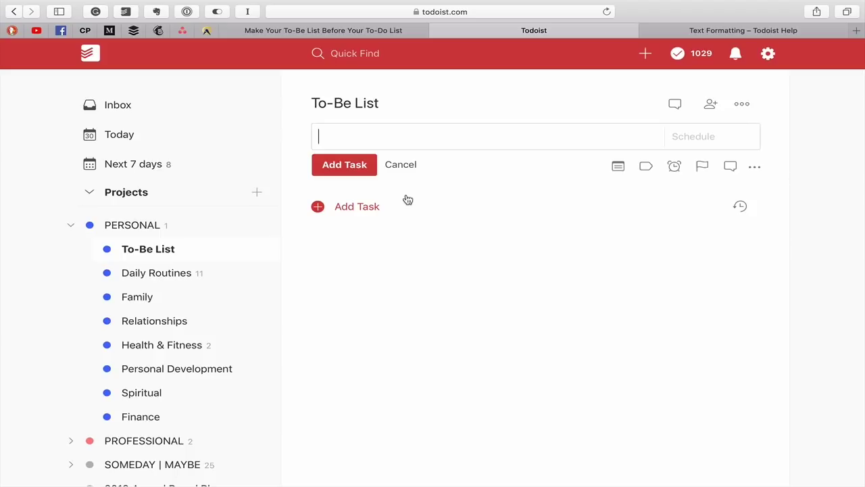
type("Stand more and sit less")
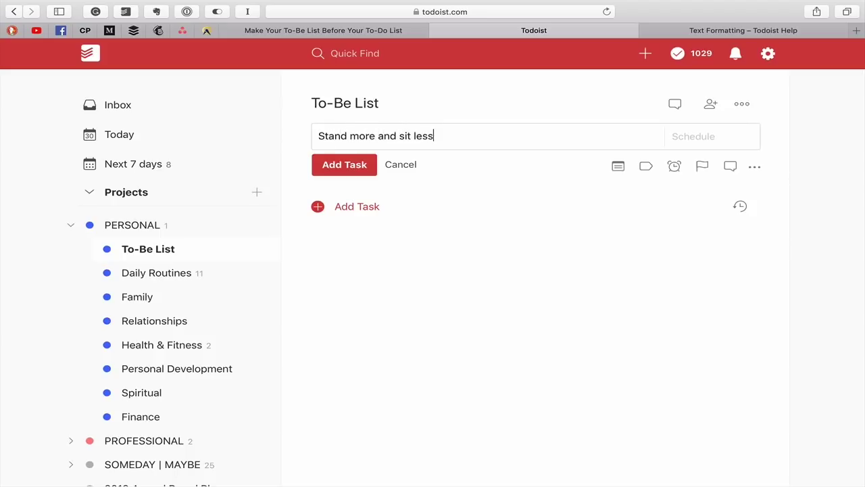
left_click(351, 166)
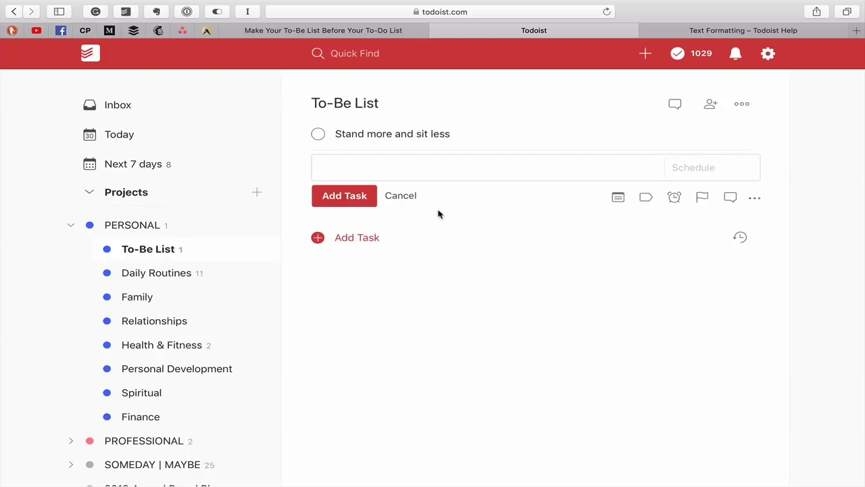
left_click(403, 196)
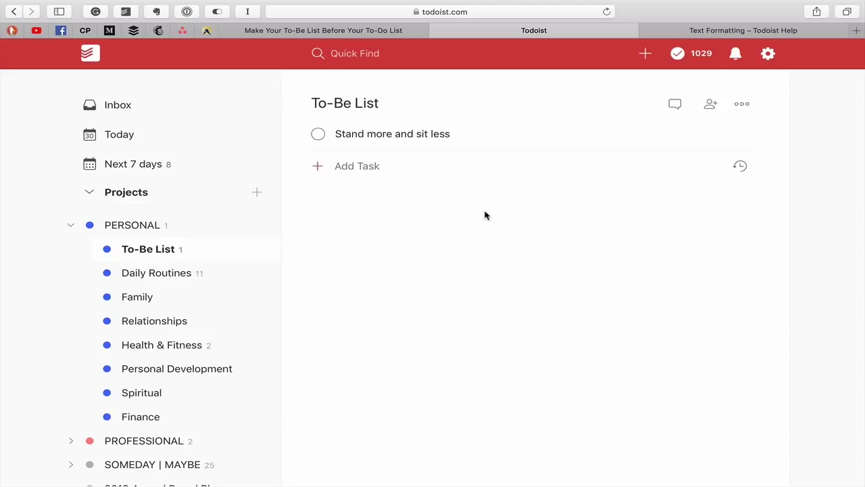
Step: Make the "Stand more and sit less" task bold italic with triple asterisks around its text, and give it the red priority flag
mouse_move(474, 142)
left_click(493, 137)
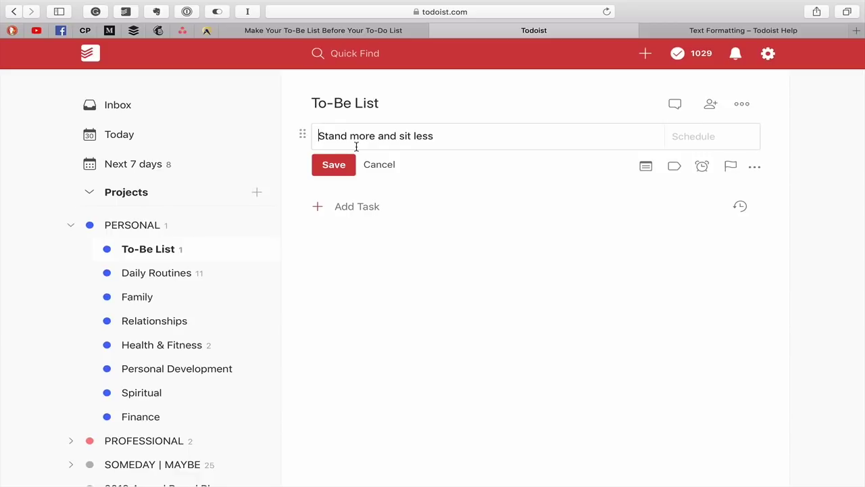
type("***")
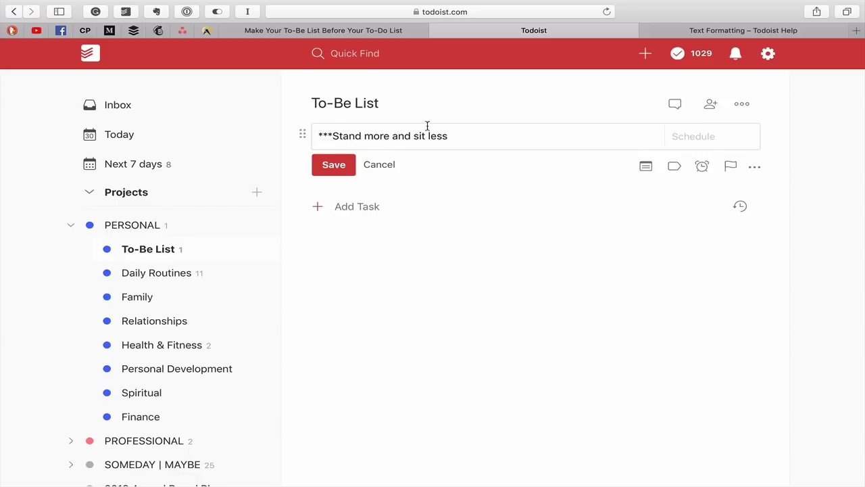
left_click(450, 136)
type("***")
left_click(345, 166)
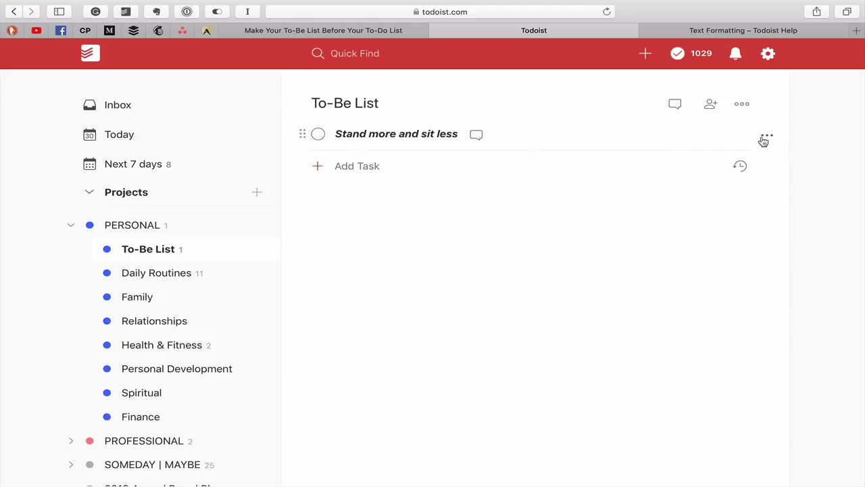
left_click(766, 136)
left_click(682, 290)
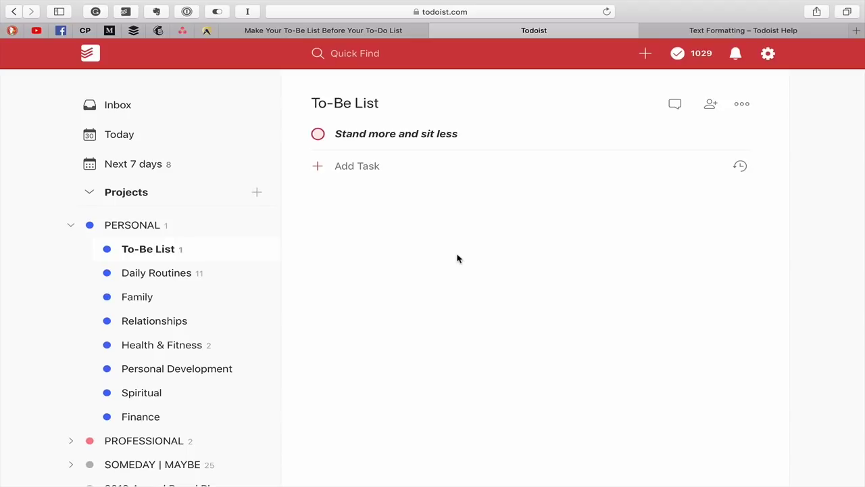
Step: Schedule the "Stand more and sit less" task with the recurring date "ev day for 30 days"
left_click(625, 137)
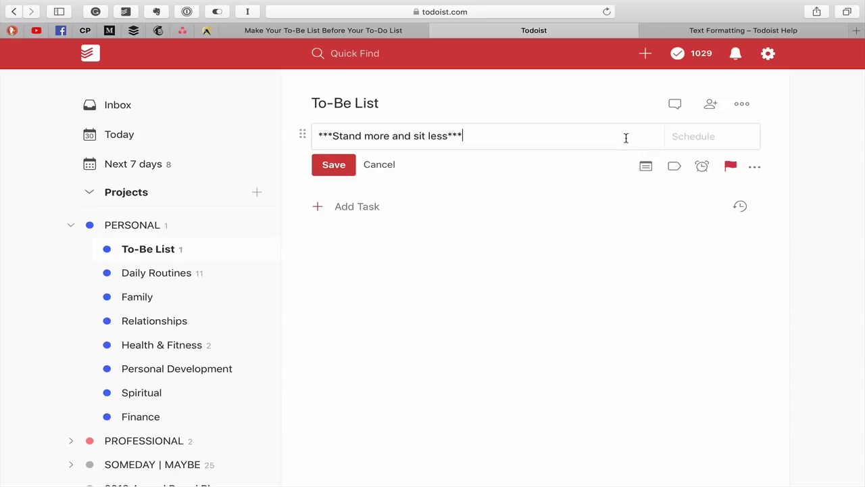
left_click(685, 138)
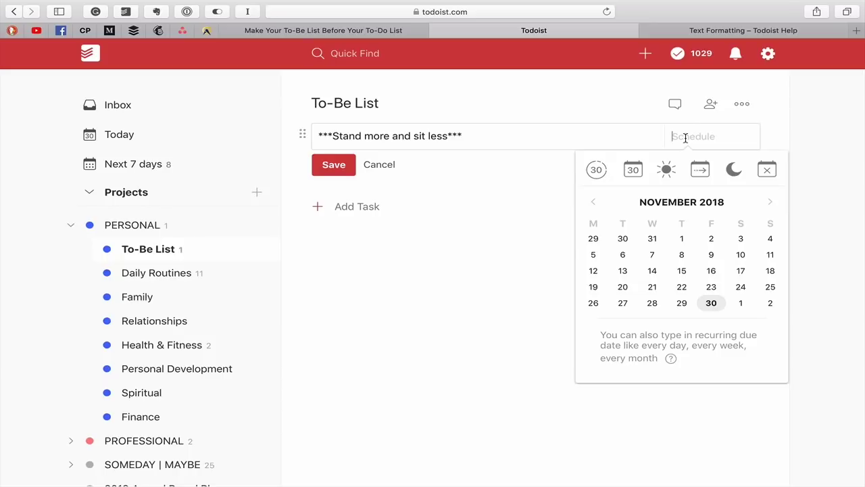
type("ev dat")
key("BackSpace")
type("y for 30")
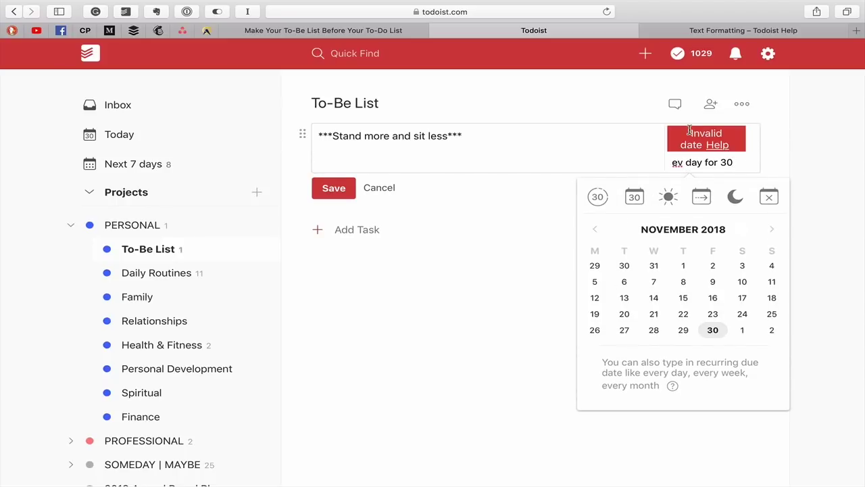
type(" days")
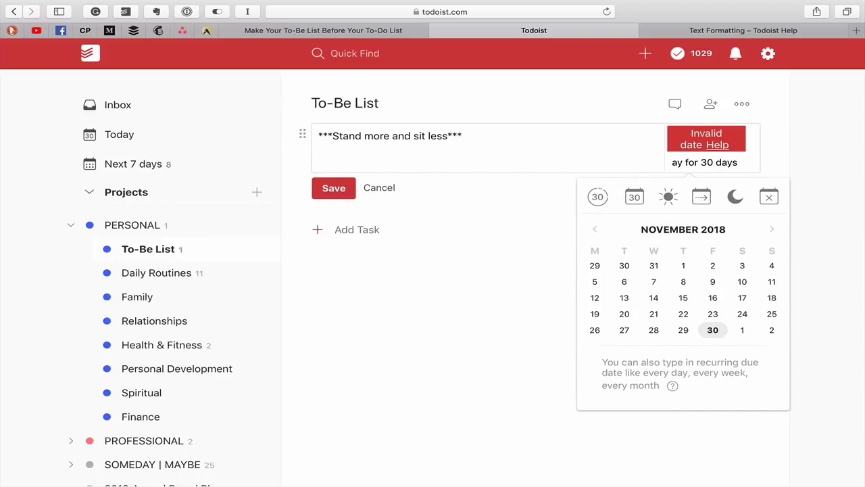
key("Return")
mouse_move(750, 135)
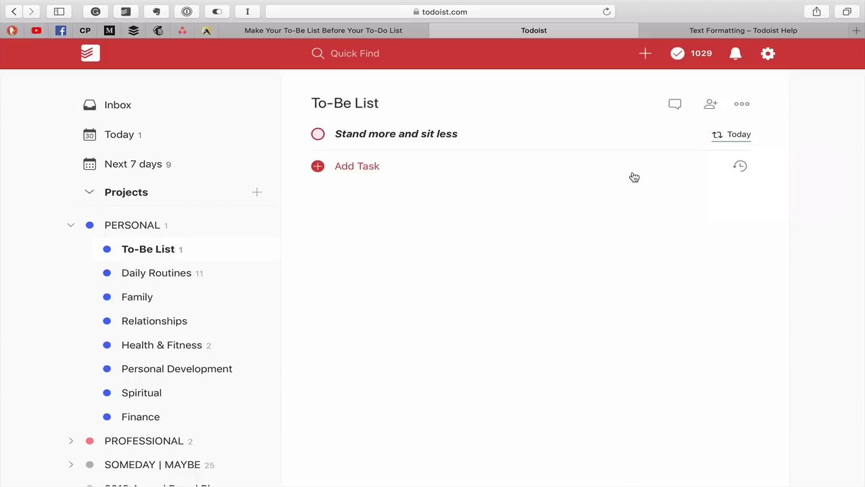
Step: Add a second task, "Positivity and Energy", enclosed in triple asterisks for bold italic text
left_click(366, 168)
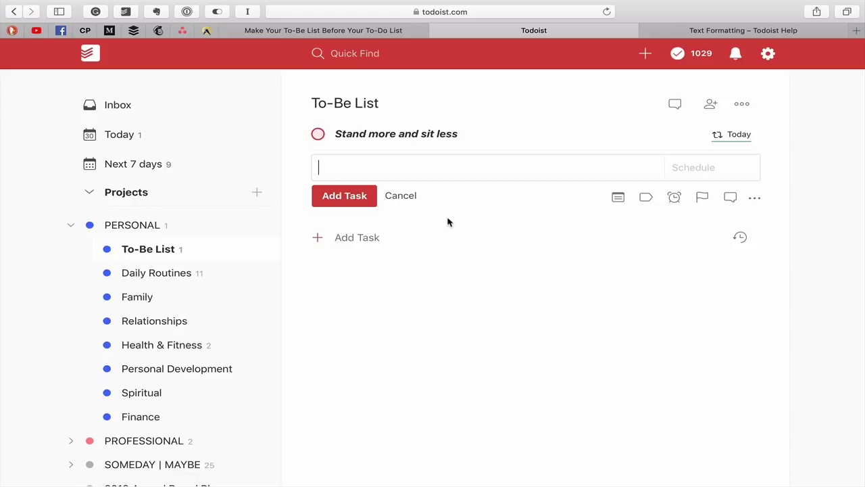
type("Positivity and Energy")
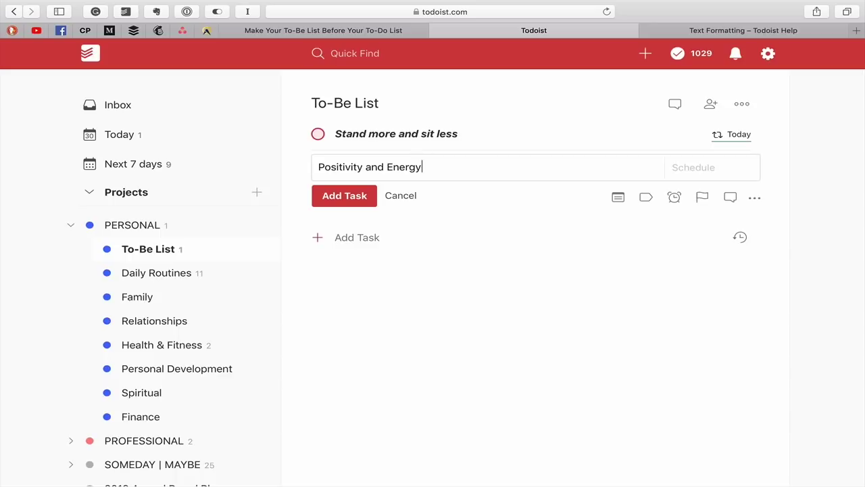
left_click(317, 167)
type("***")
left_click(449, 171)
type("***")
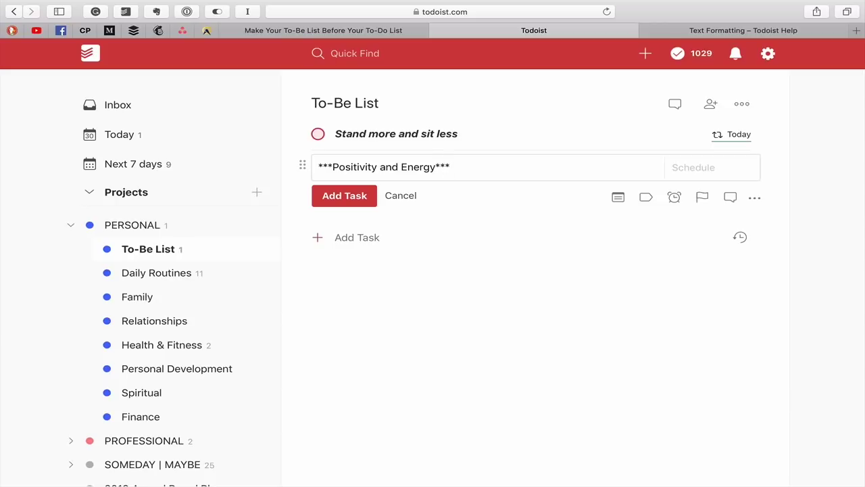
left_click(367, 197)
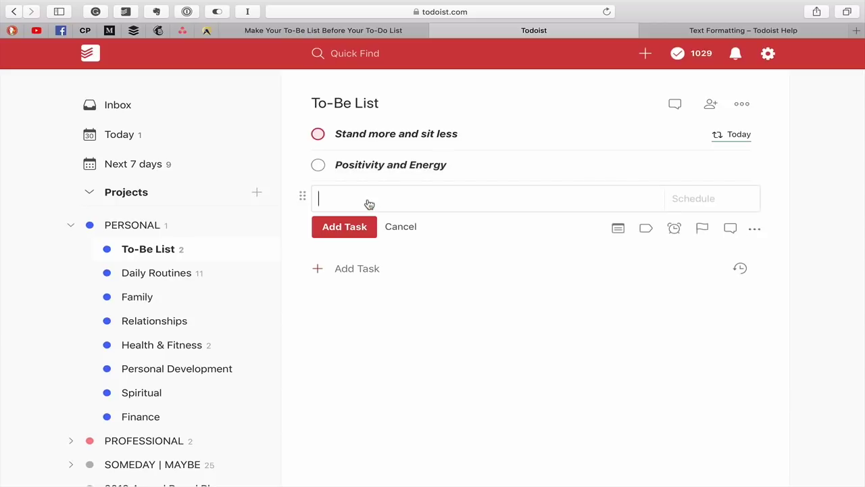
Step: Schedule the "Positivity and Energy" task as "Ev day for 30 days from 1 Jan" and give it the red priority flag
left_click(688, 162)
left_click(709, 166)
type("Ev day")
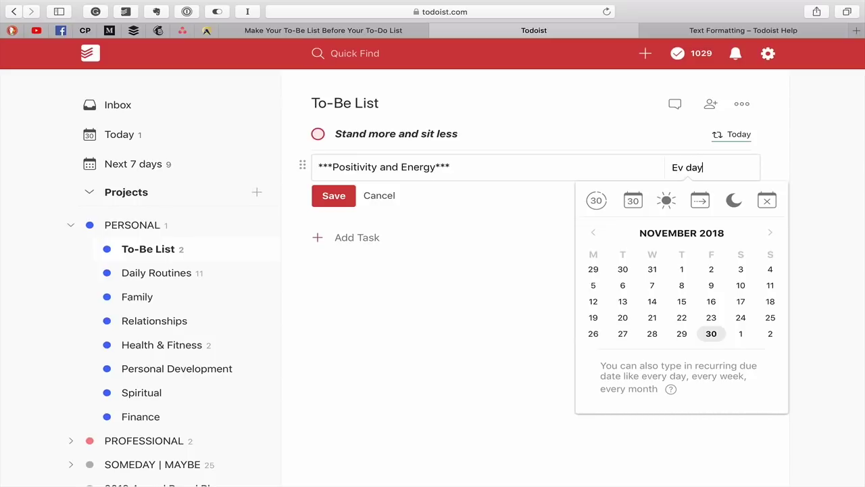
type(" for 30 days fro")
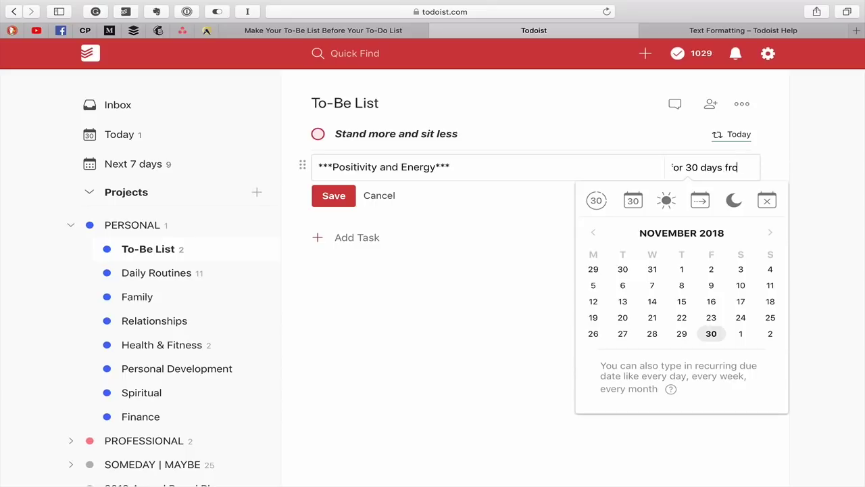
type("m 1 Jan")
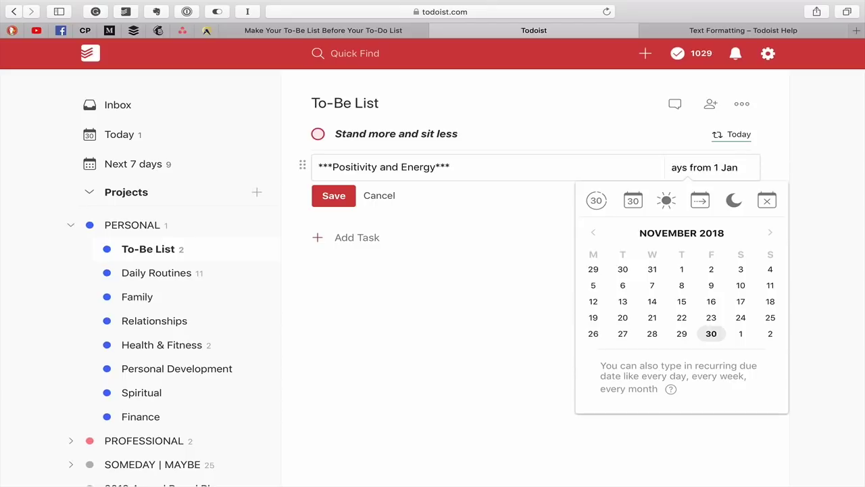
key("Return")
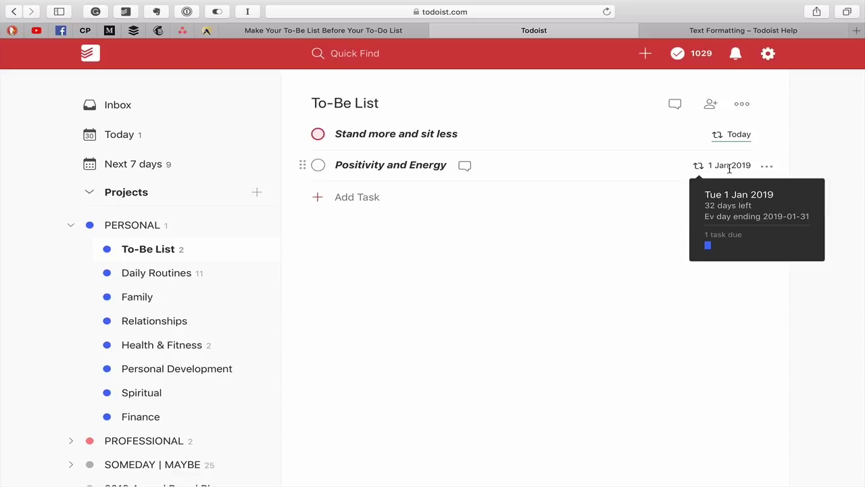
left_click(766, 165)
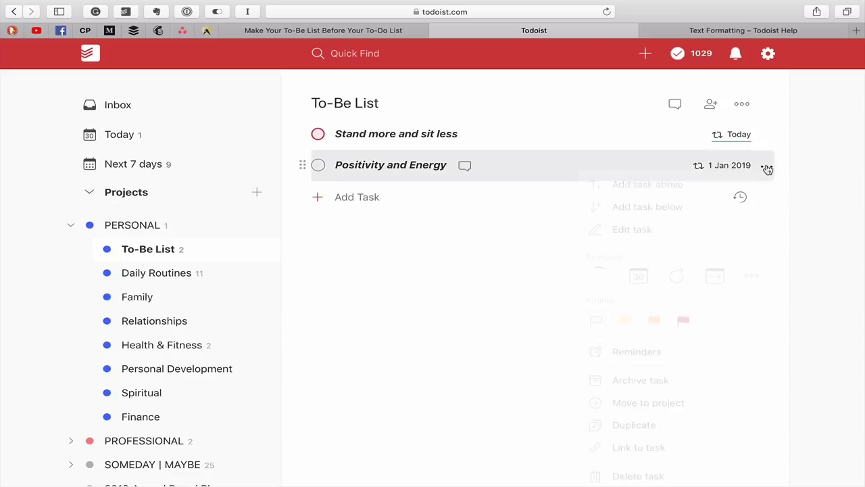
left_click(682, 315)
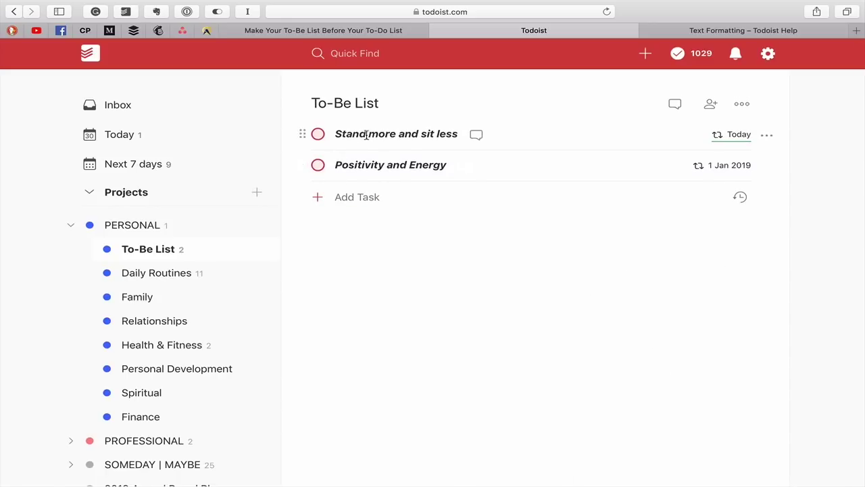
Step: Add a third task, "Don't be an arse today", enclosed in triple asterisks for bold italic text
left_click(358, 198)
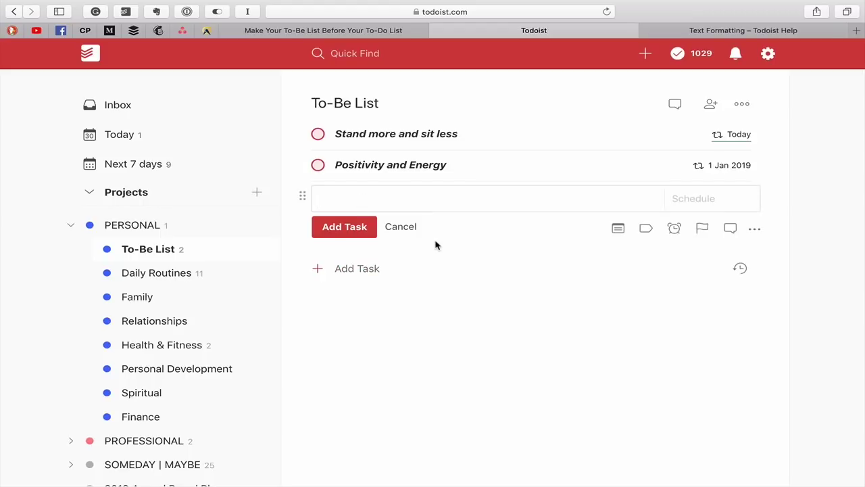
type("Don't be an arse today")
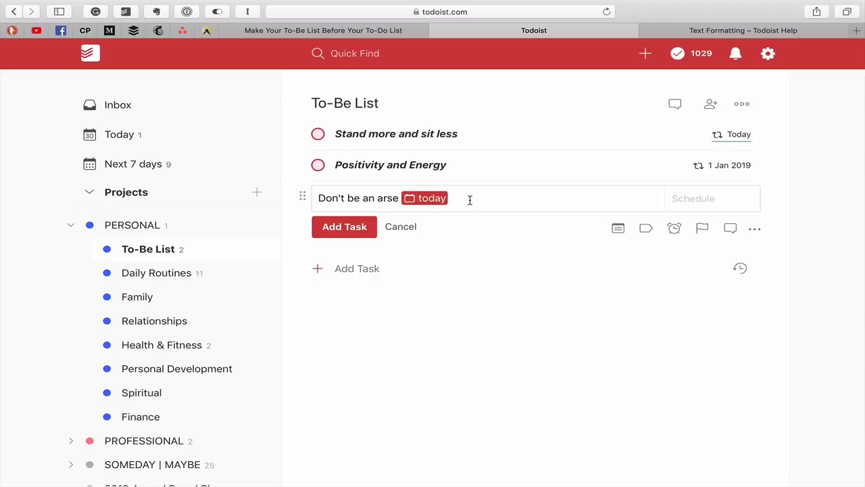
left_click(440, 198)
type("***")
left_click(317, 198)
type("***")
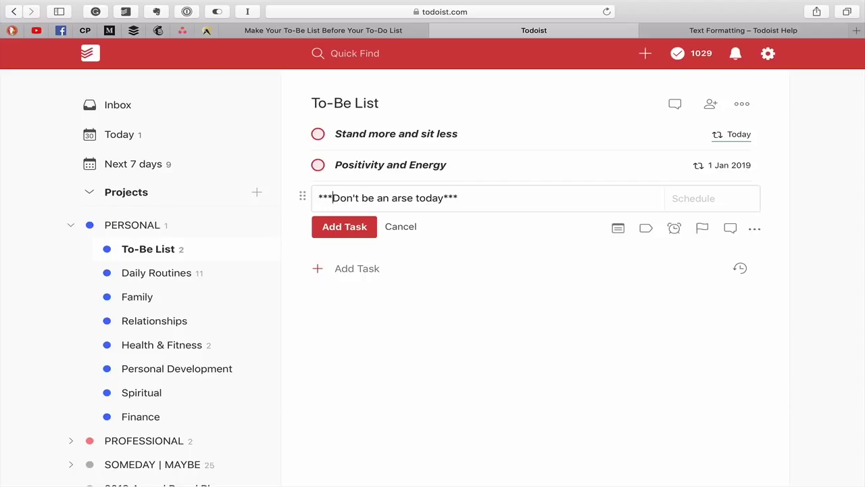
left_click(335, 226)
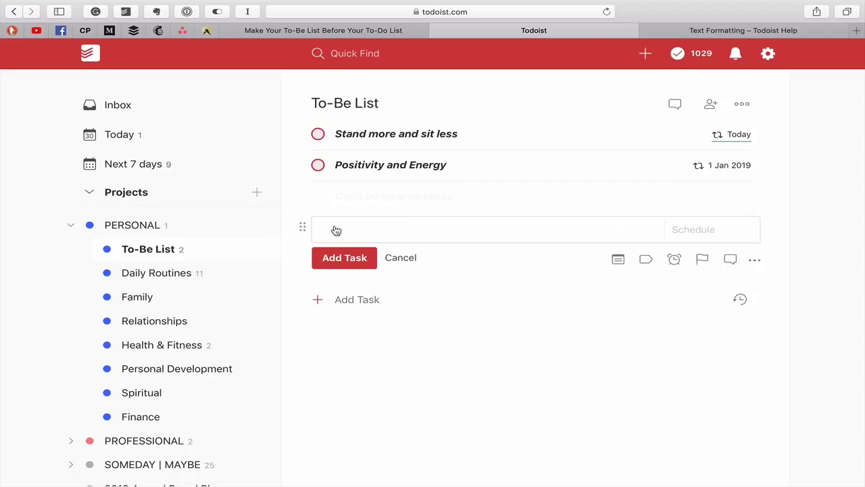
Step: Set the due date of "Don't be an arse today" to Today and give the task the red priority flag
left_click(745, 196)
left_click(706, 195)
type("Today")
key("Return")
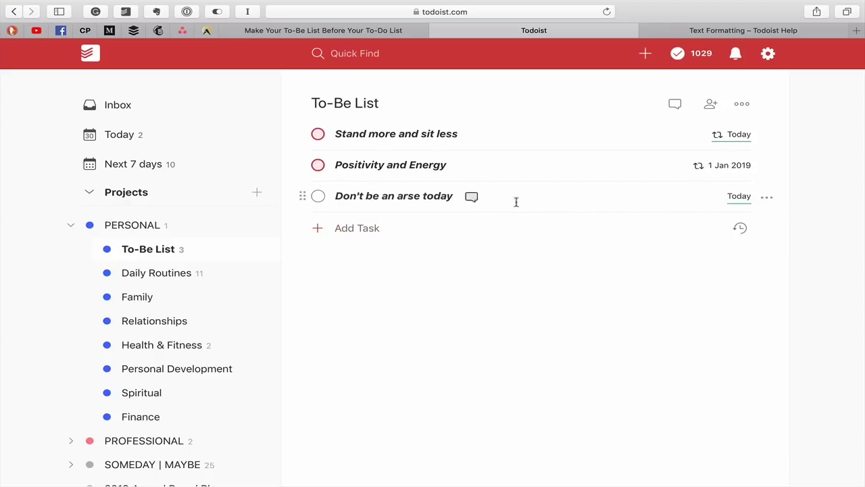
left_click(766, 197)
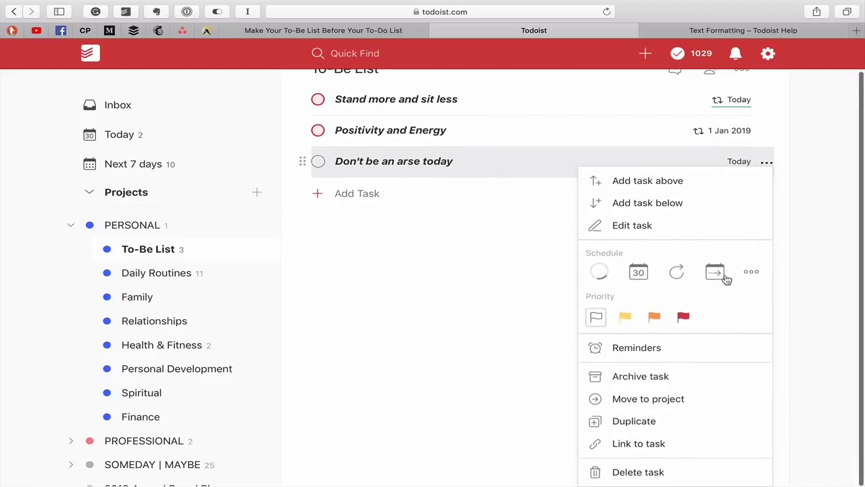
left_click(684, 317)
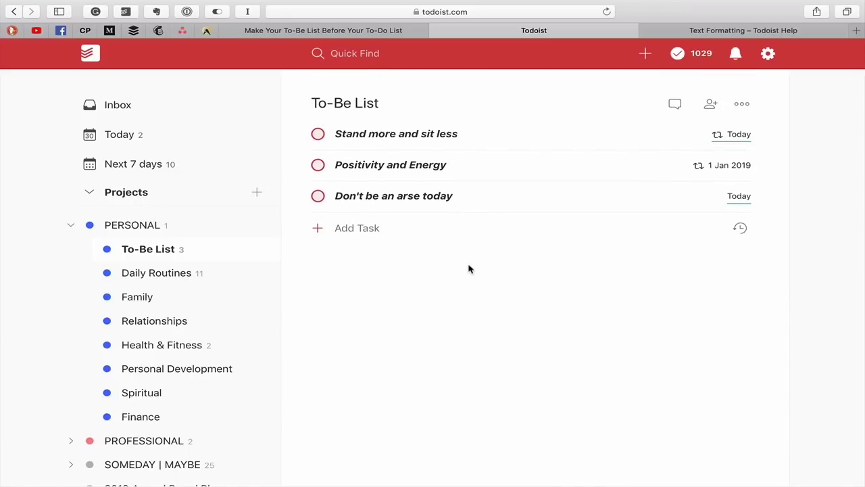
Step: In the Daily Routines project, schedule the Exercise subtask under MORNING ROUTINE for today
left_click(150, 274)
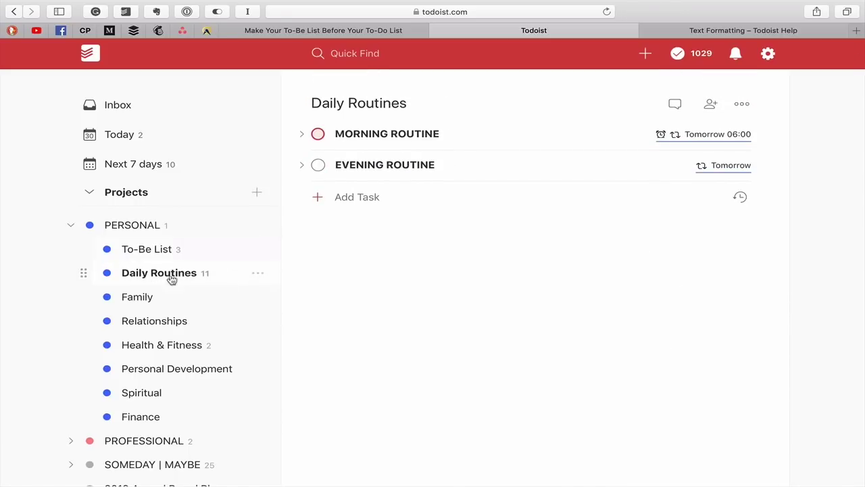
left_click(302, 136)
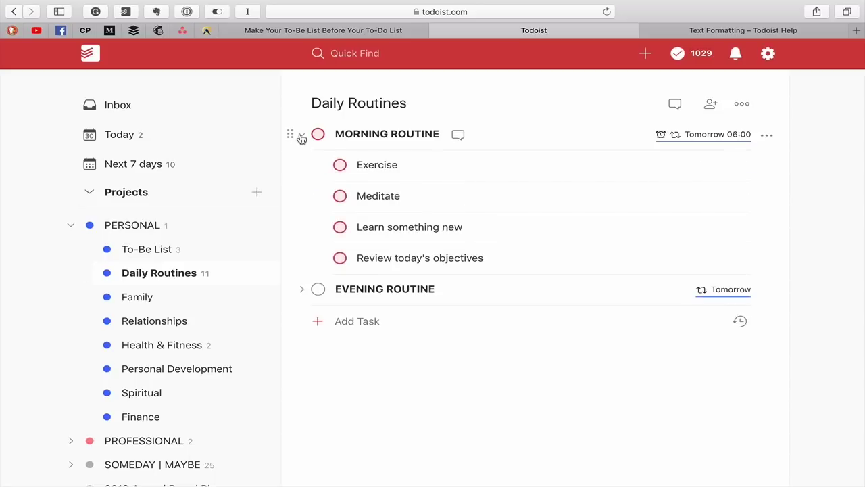
left_click(710, 166)
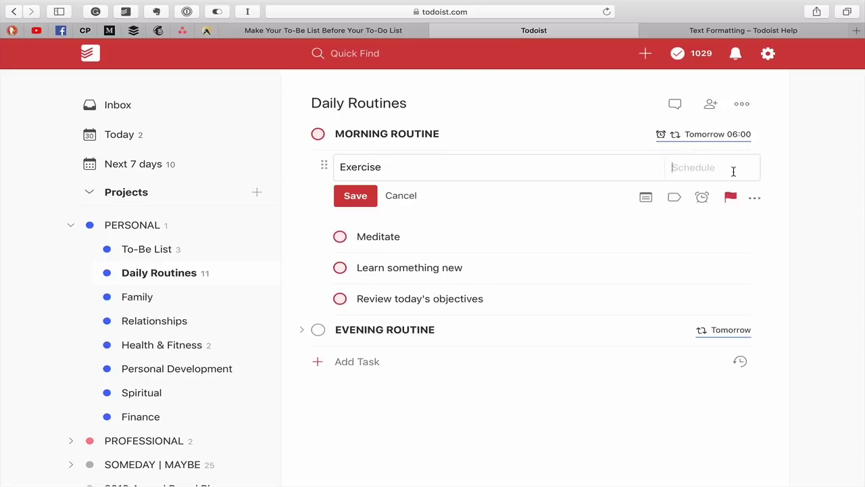
left_click(733, 171)
type("today")
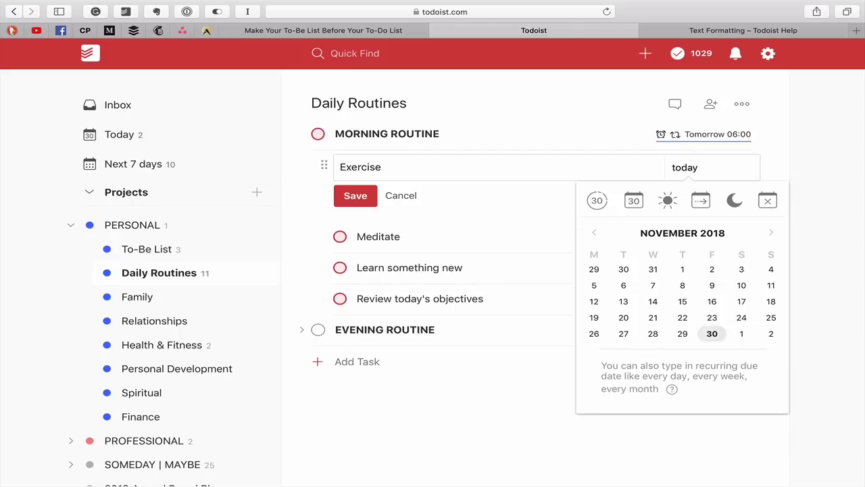
key("Return")
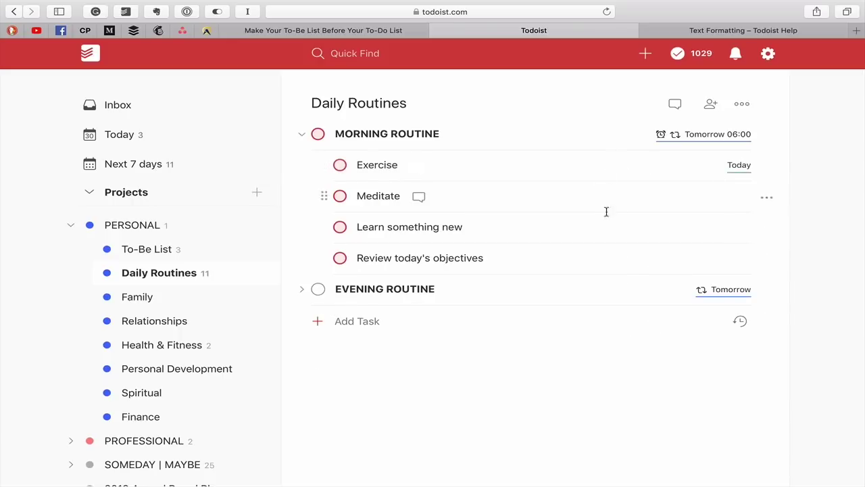
Step: Schedule the "Learn something new" subtask of the morning routine for today
left_click(699, 228)
left_click(699, 228)
type("today")
key("Return")
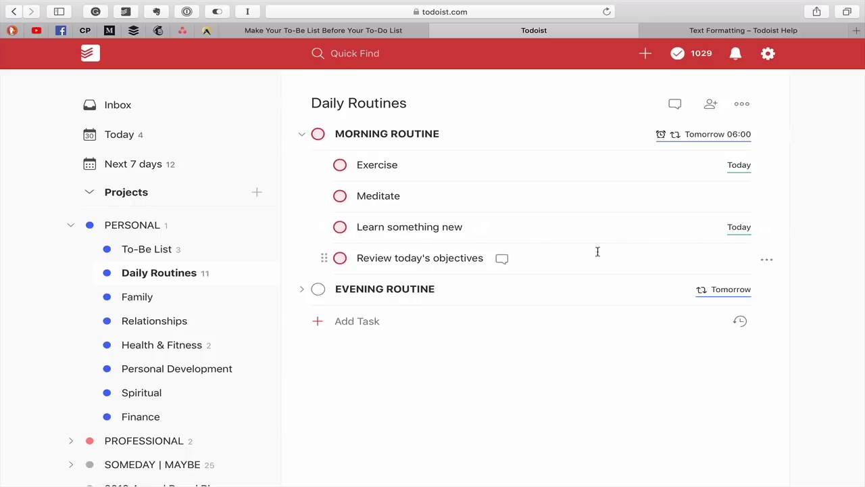
Step: In the Health & Fitness project, schedule the task "Get out in the countryside and run 10km" for today
left_click(194, 340)
left_click(470, 165)
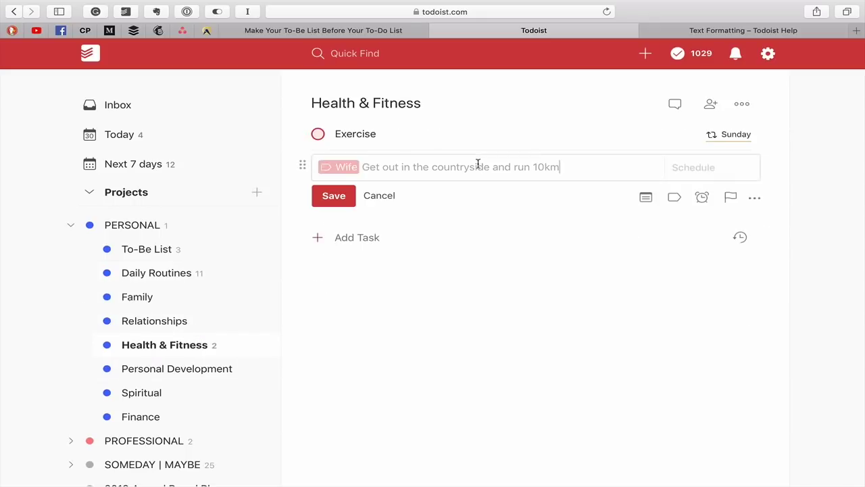
left_click(689, 166)
type("today")
key("Return")
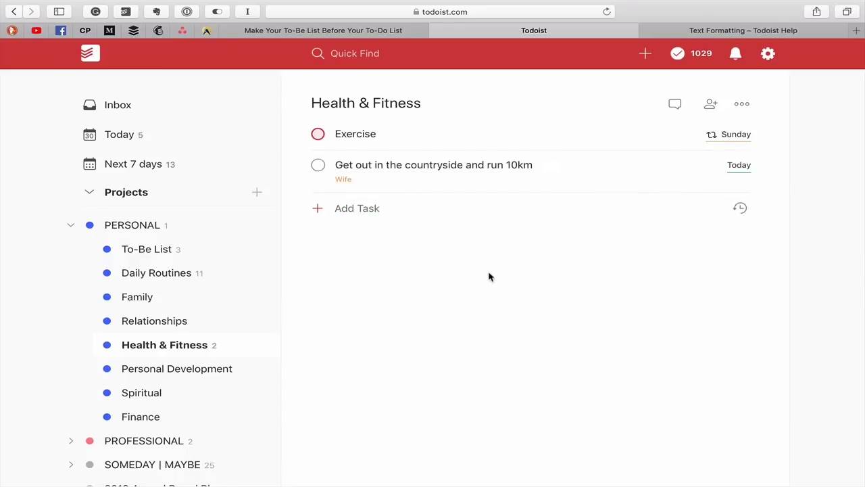
Step: Reorder the Today view so "Stand more and sit less" comes first and "Don't be an arse today" second
left_click(121, 141)
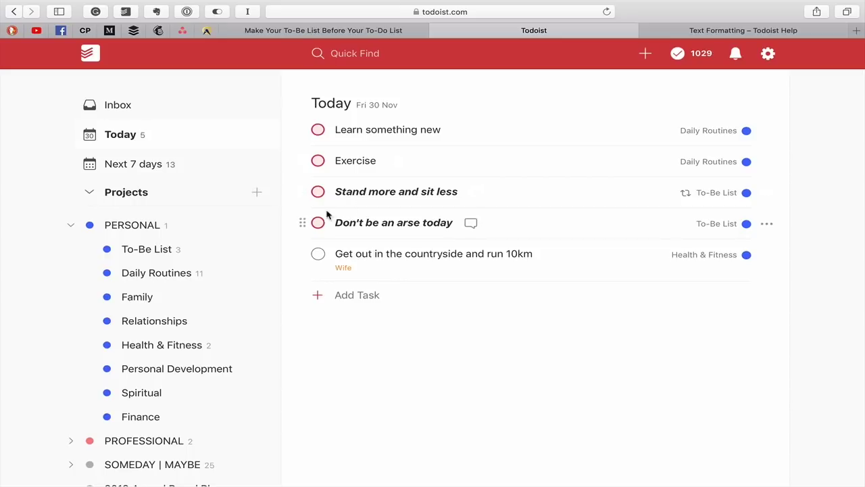
left_click_drag(300, 191, 300, 129)
left_click_drag(299, 223, 297, 160)
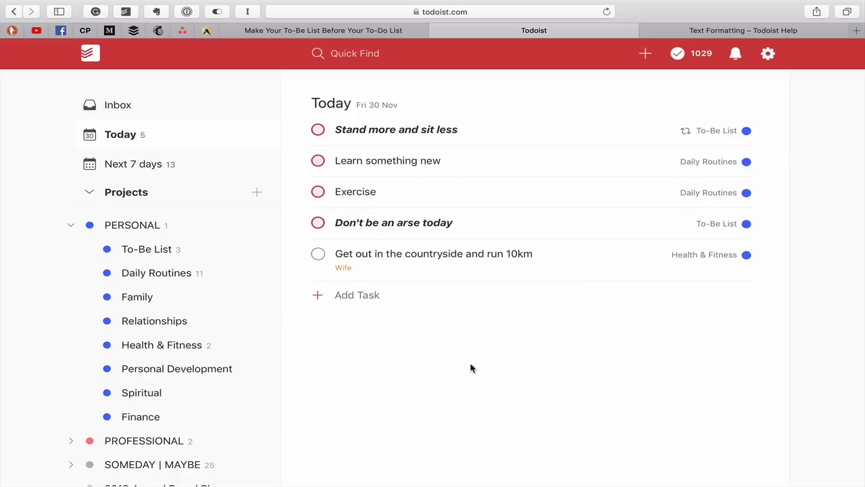
left_click_drag(302, 222, 301, 162)
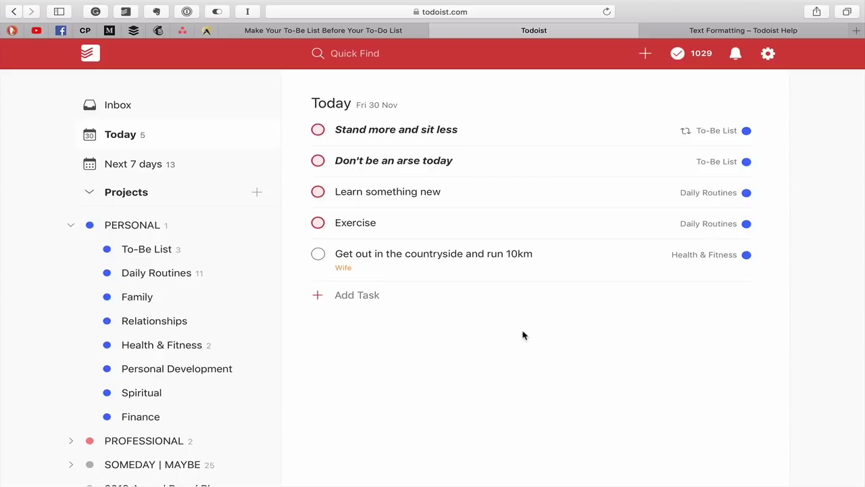
Step: Append a colon after the closing asterisks of "Stand more and sit less" and of "Don't be an arse today", saving each task
left_click(440, 129)
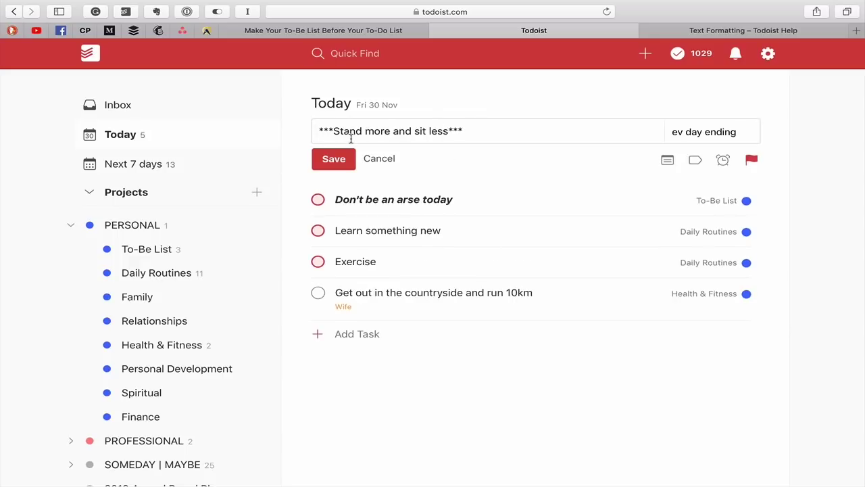
left_click(463, 130)
type(":")
left_click(338, 162)
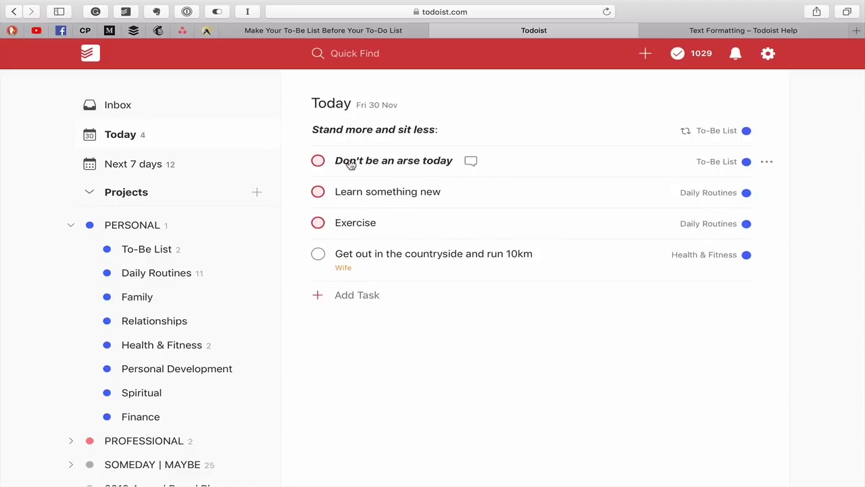
left_click(451, 164)
type(":")
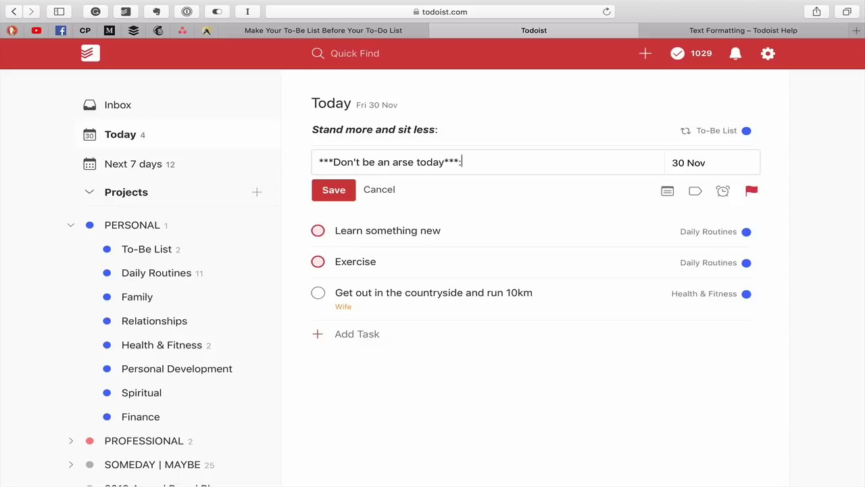
left_click(343, 192)
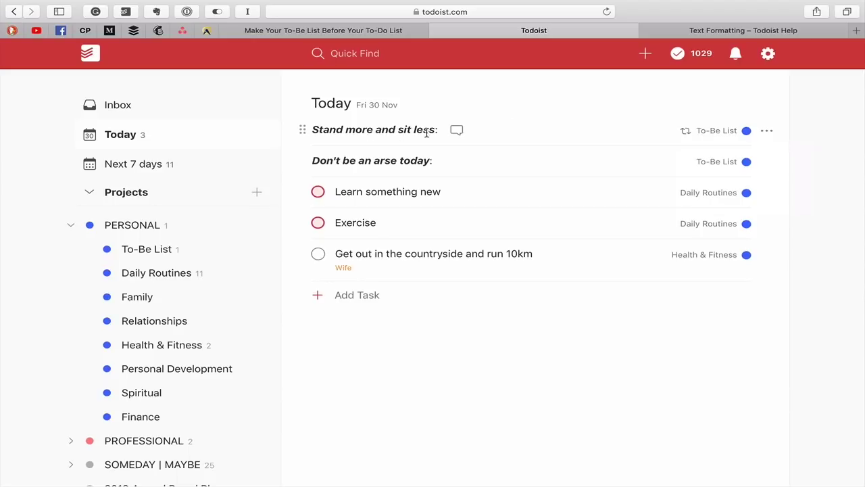
Step: Remove the trailing colon from the "Stand more and sit less" task and save it
left_click(622, 128)
key("BackSpace")
left_click(334, 158)
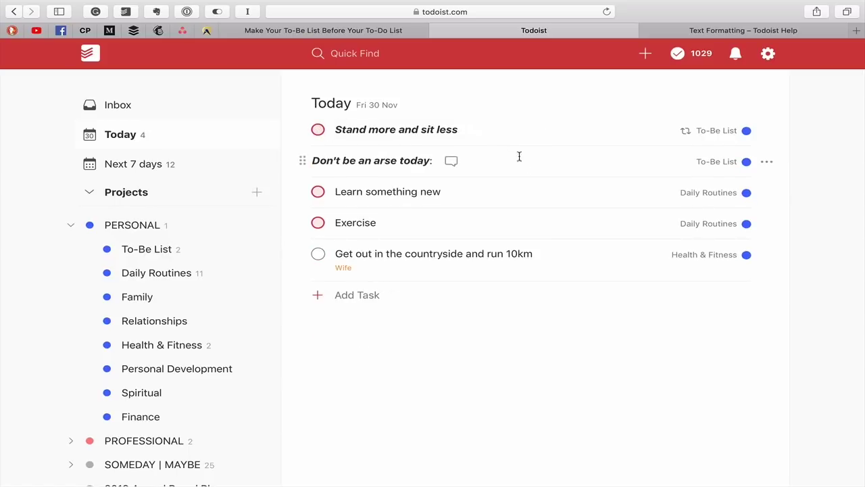
Step: Append a colon to "Stand more and sit less" from its comments window, save the task and close the window
left_click(469, 132)
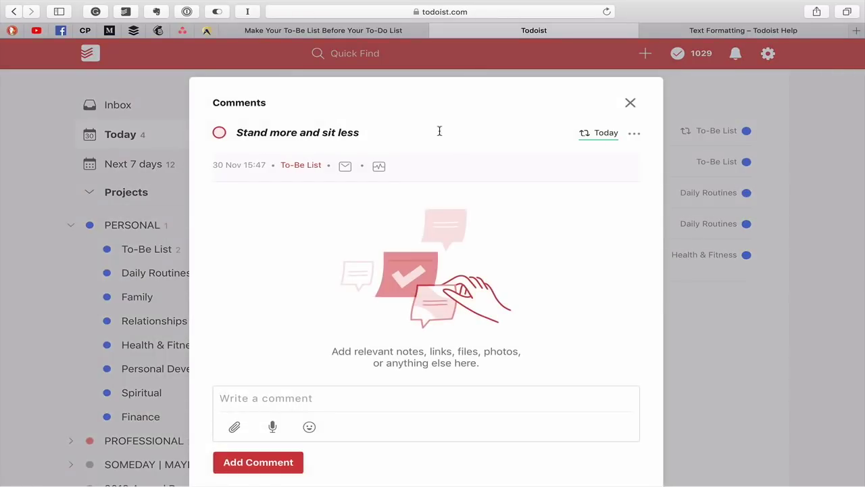
left_click(401, 134)
type(":")
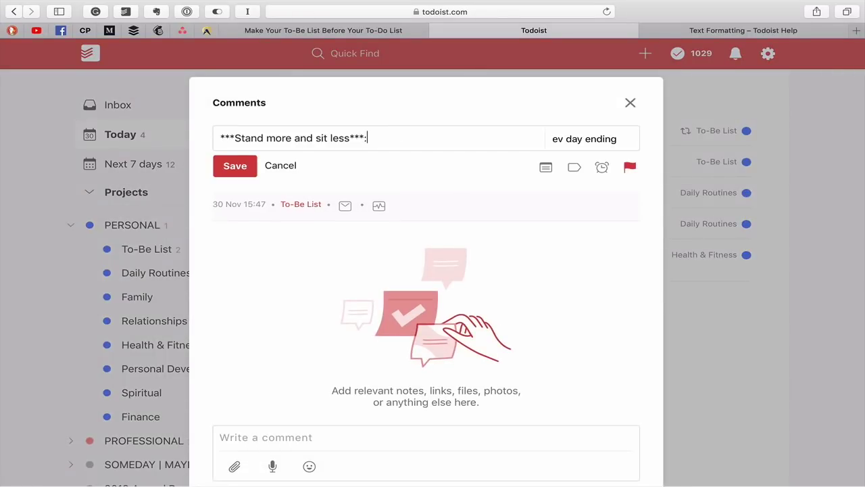
left_click(218, 166)
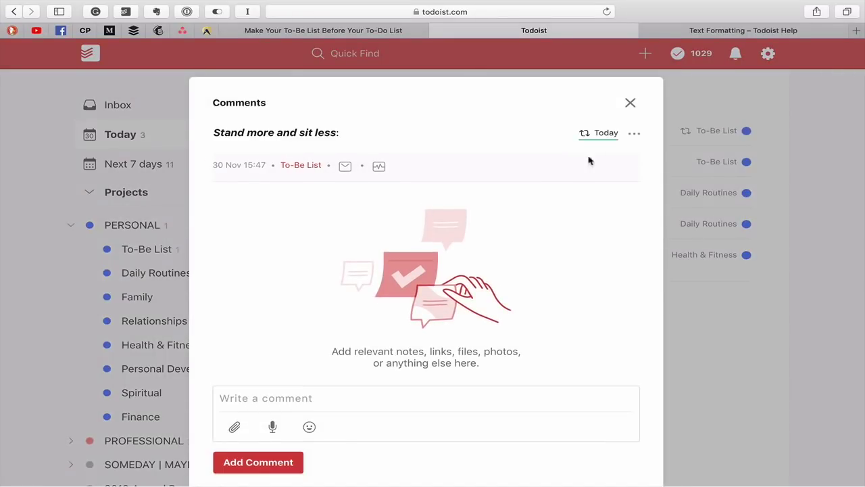
left_click(630, 102)
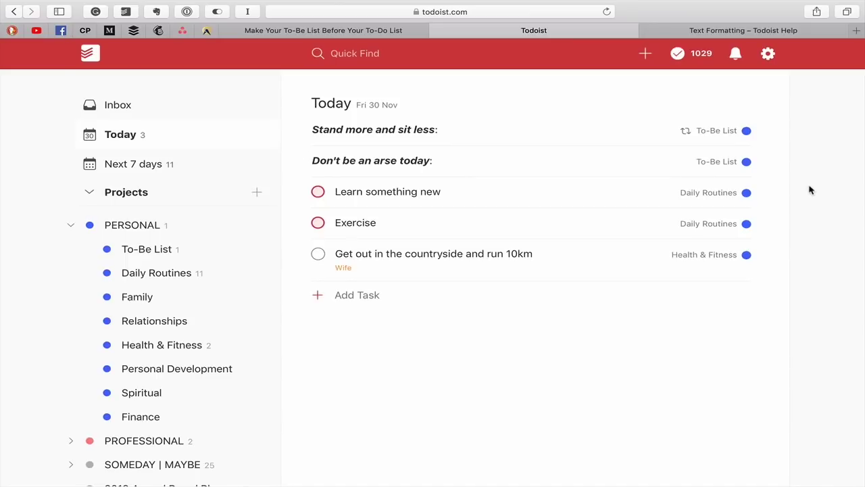